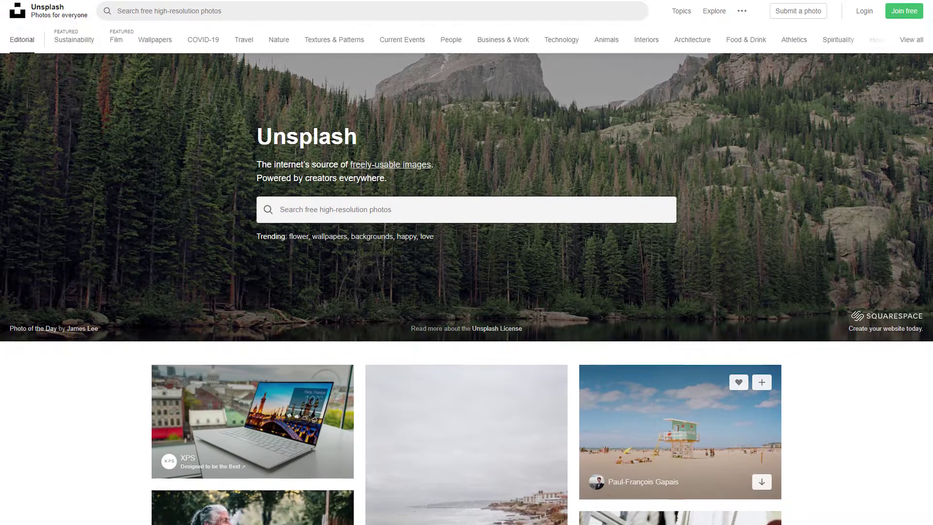
# Look through the photos in the Unsplash editorial feed for free stock images.
pyautogui.scroll(-3, 466, 263)
pyautogui.scroll(-6, 466, 262)
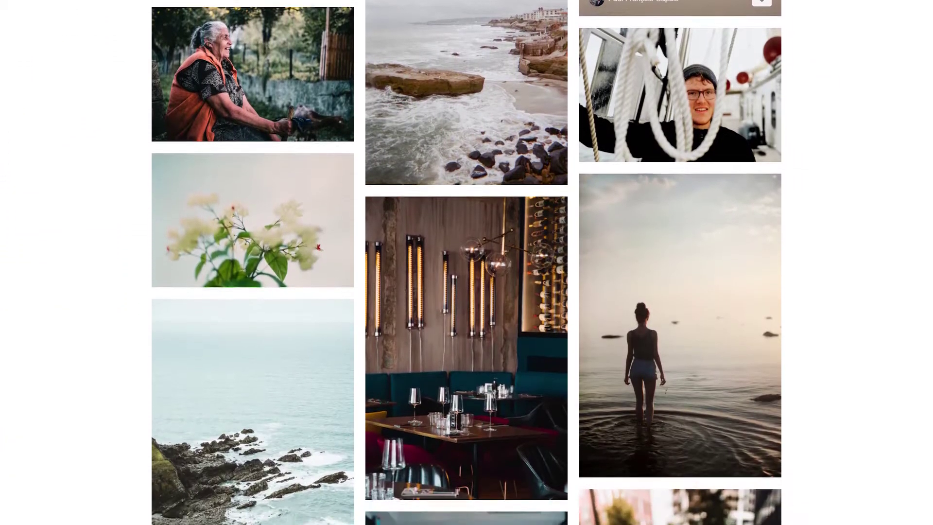
pyautogui.scroll(-6, 467, 262)
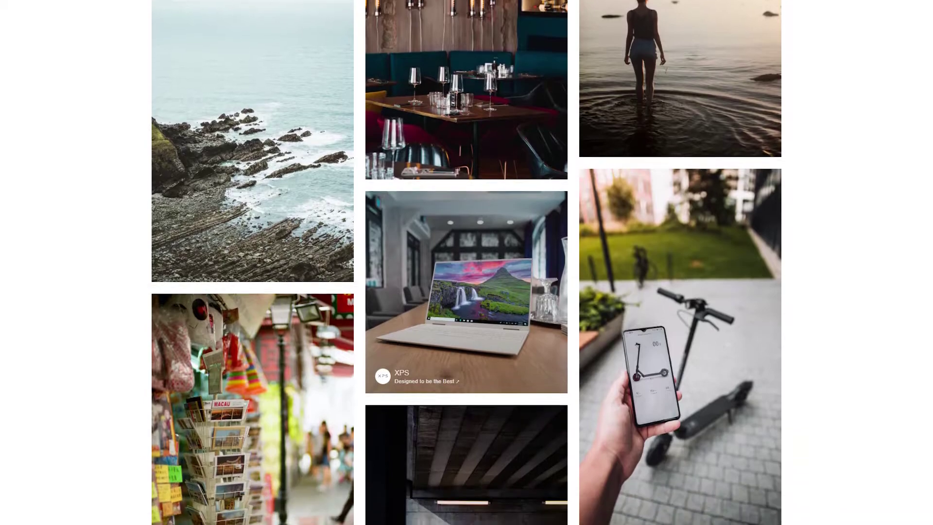
pyautogui.scroll(-6, 466, 262)
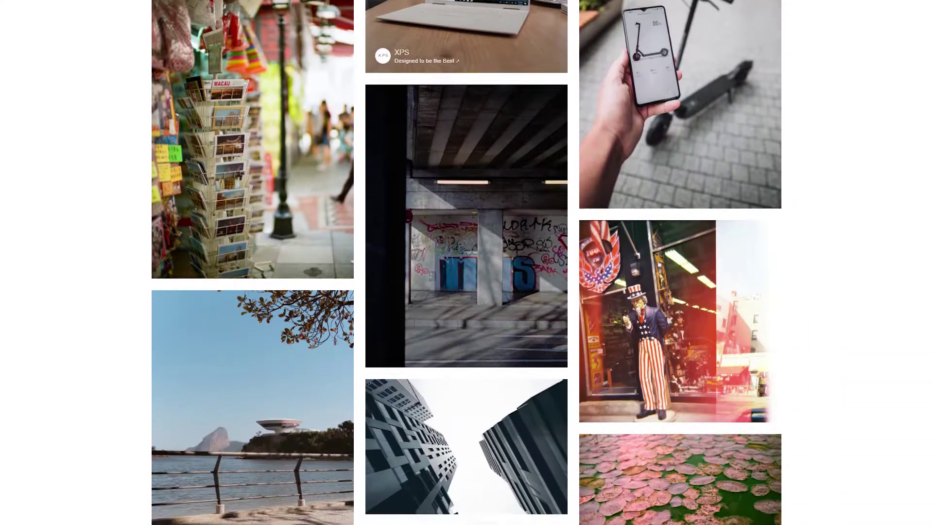
pyautogui.scroll(-6, 466, 262)
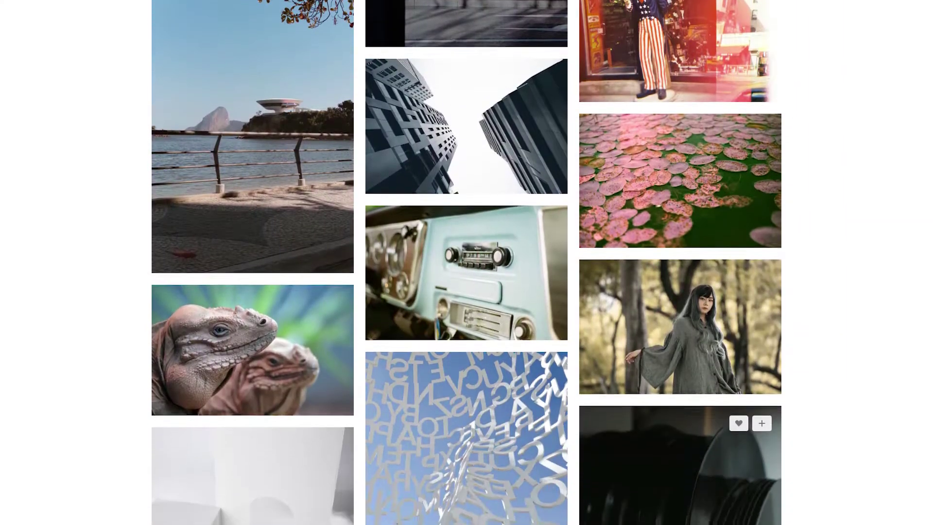
pyautogui.scroll(-6, 466, 263)
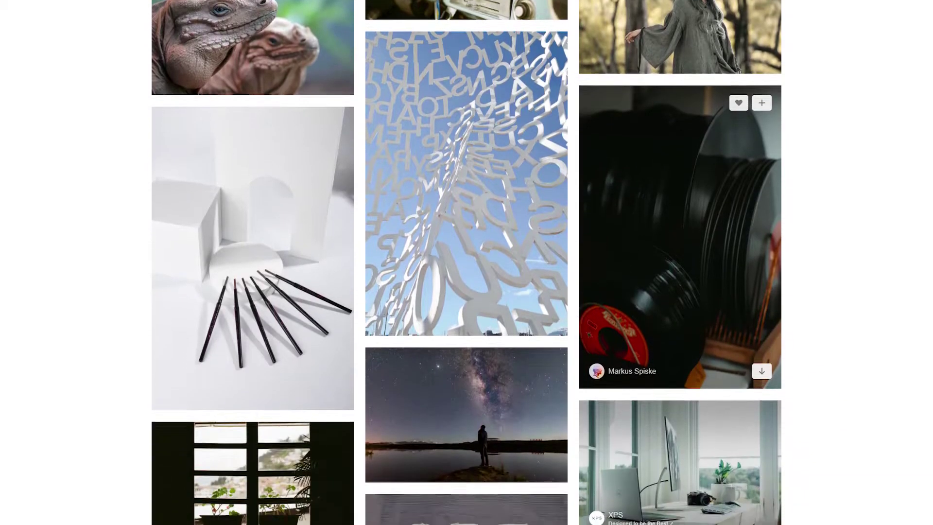
pyautogui.scroll(-5, 466, 263)
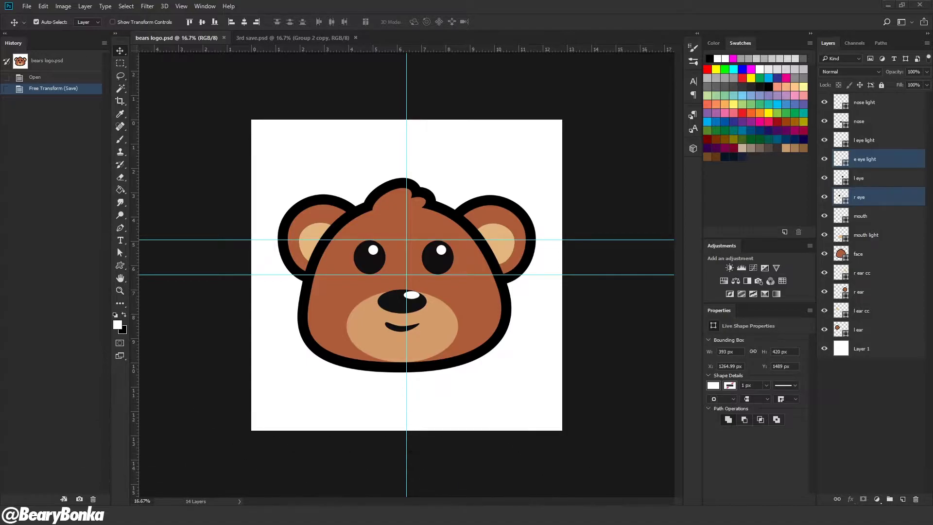
# In Photoshop, bring up the 3rd save.psd artwork and expand Group 2 in its layer stack.
pyautogui.click(260, 39)
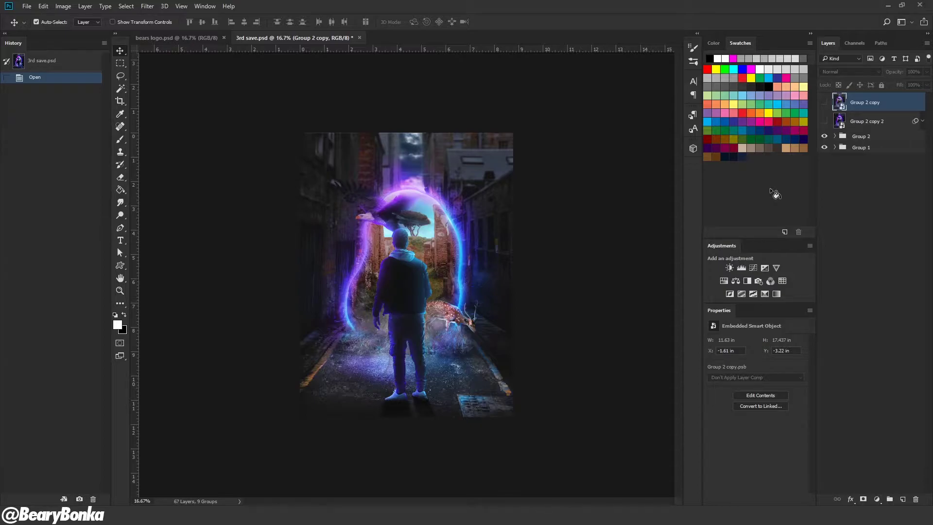
pyautogui.click(834, 136)
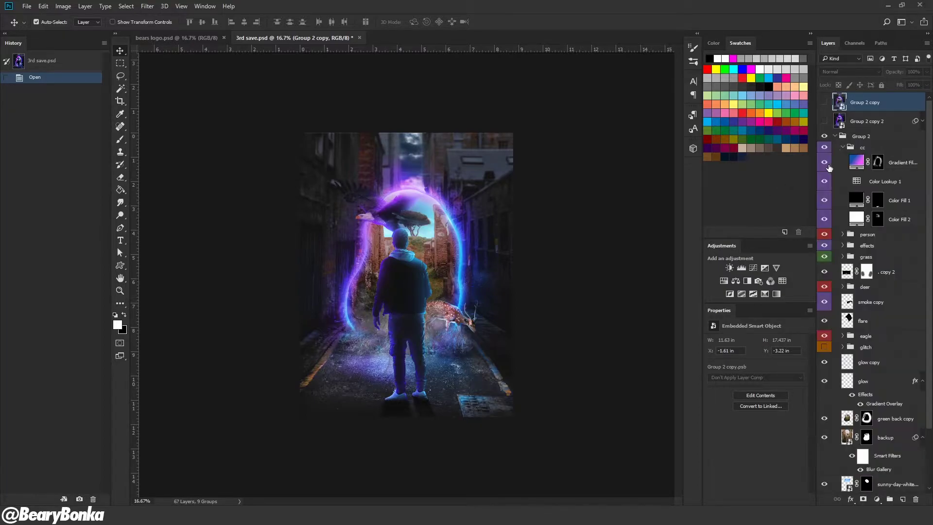
pyautogui.hotkey('ctrl', '+')
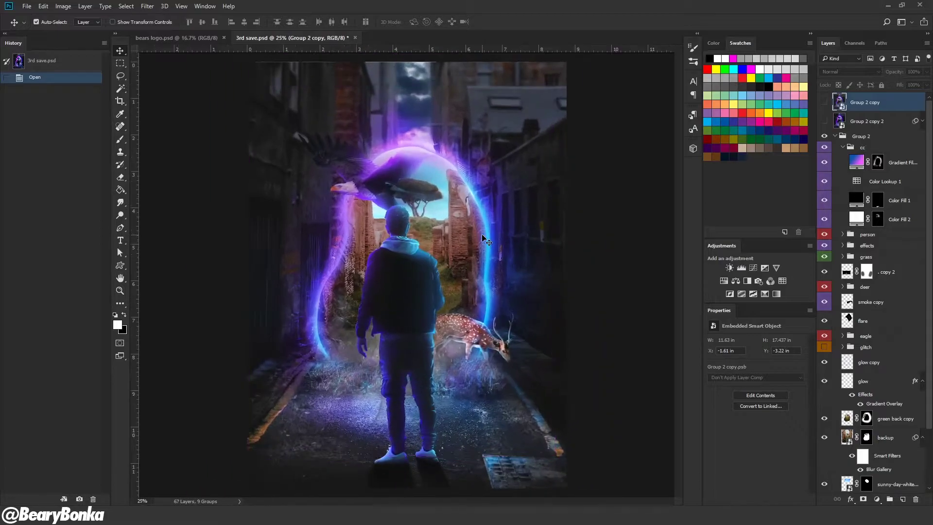
# Try deleting the layer mask of the Gradient Fill 1 layer in the cc group, and undo the deletion.
pyautogui.click(862, 161)
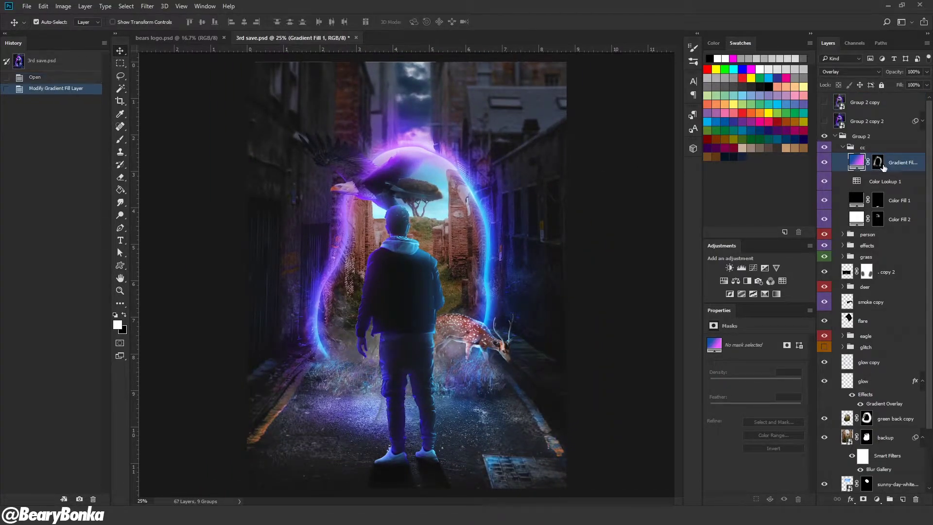
pyautogui.click(879, 165)
pyautogui.press('Delete')
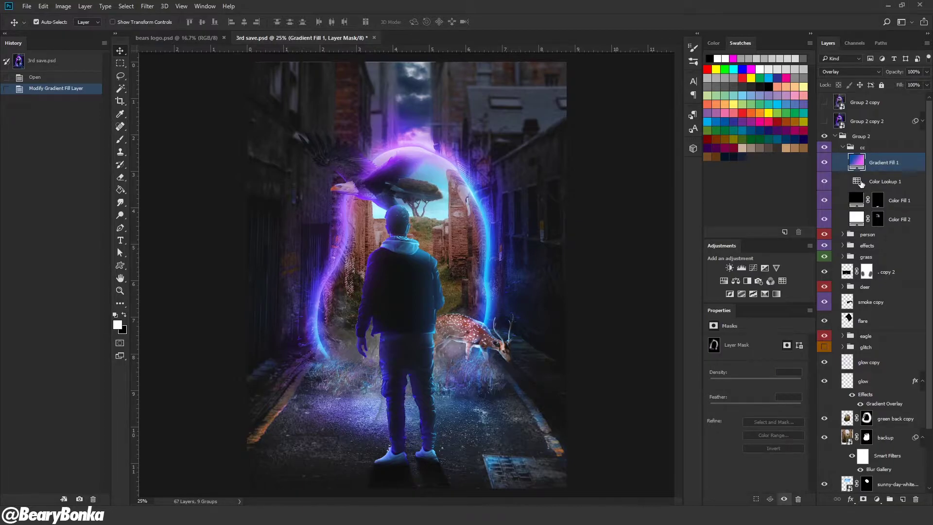
pyautogui.click(860, 181)
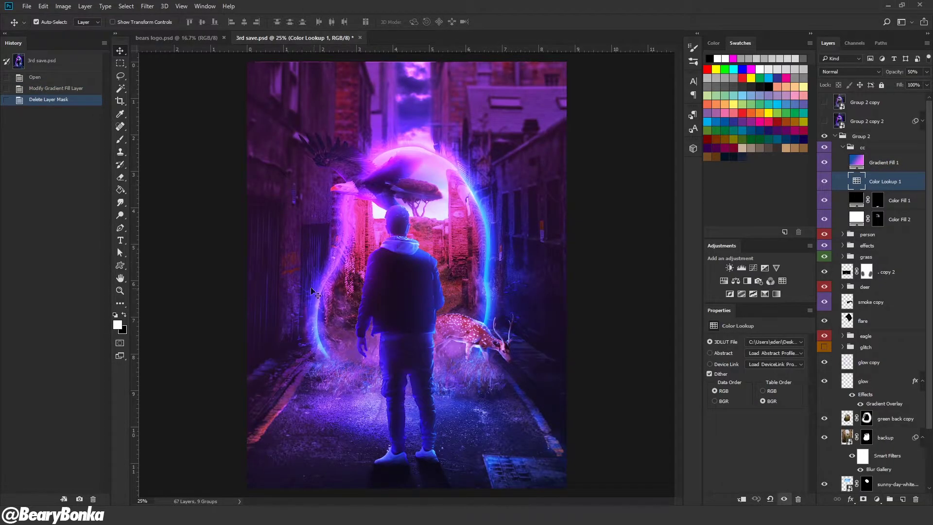
pyautogui.hotkey('ctrl', 'z')
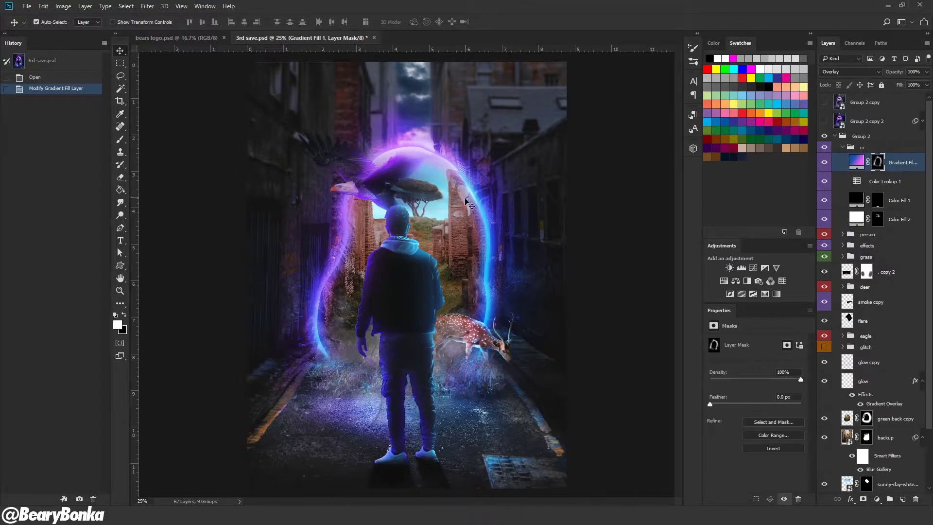
# Try Brush strokes across the alley on the Gradient Fill 1 layer mask, and undo them.
pyautogui.press('b')
pyautogui.moveTo(292, 121)
pyautogui.mouseDown()
pyautogui.moveTo(475, 94)
pyautogui.moveTo(539, 145)
pyautogui.mouseUp()
pyautogui.moveTo(544, 217)
pyautogui.mouseDown()
pyautogui.moveTo(537, 314)
pyautogui.moveTo(476, 403)
pyautogui.moveTo(394, 408)
pyautogui.mouseUp()
pyautogui.hotkey('ctrl', 'z')
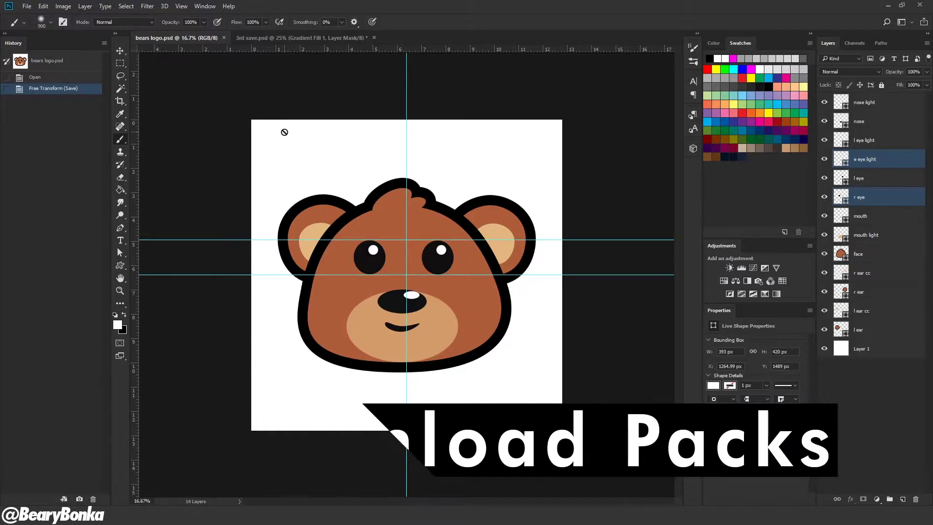
# In bears logo.psd, add a new layer above the nose light layer and start a gradient fill layer from it.
pyautogui.click(846, 102)
pyautogui.hotkey('ctrl', 'shift', 'alt', 'n')
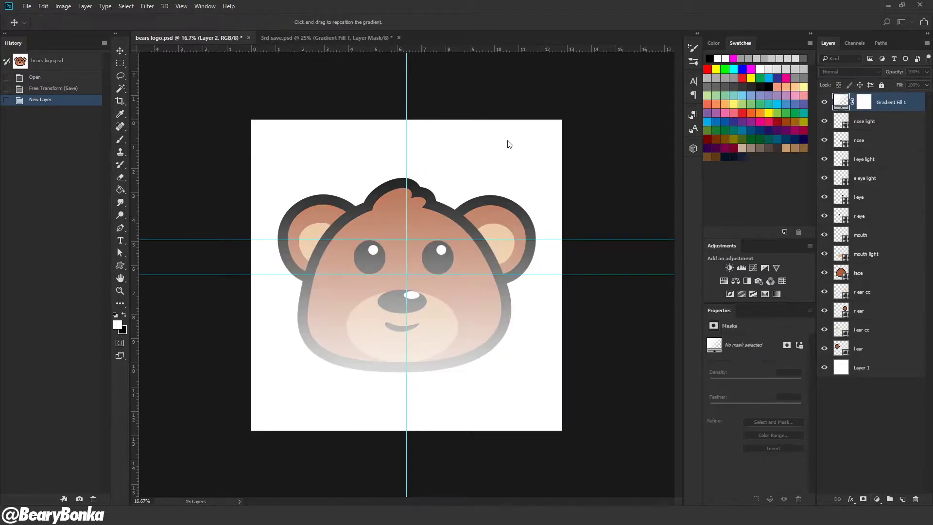
pyautogui.press('i')
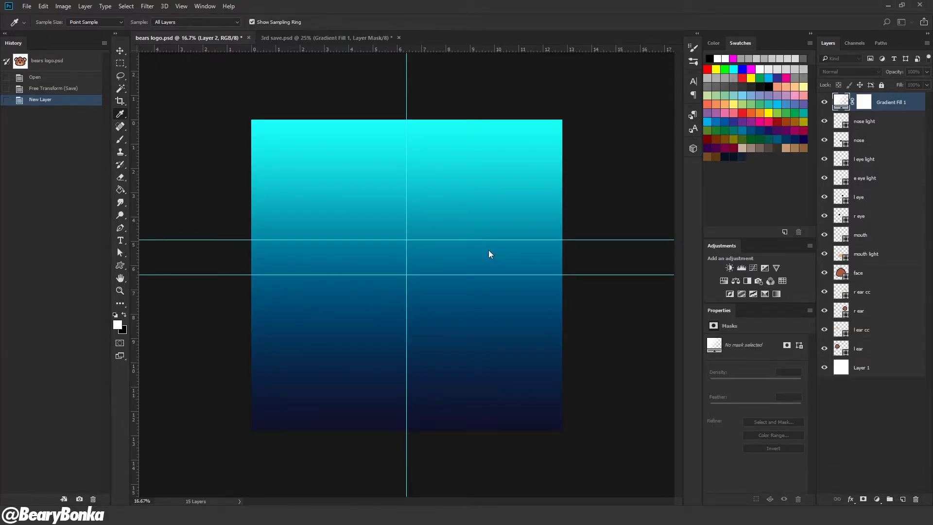
# Preview several gradient presets for the fill layer, accept the white-to-transparent gradient, and hide the layer.
pyautogui.click(503, 249)
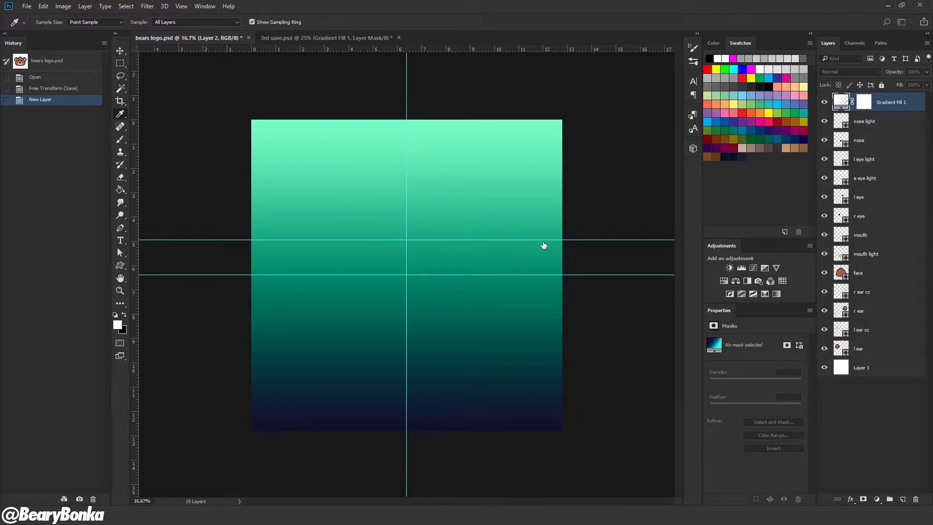
pyautogui.click(519, 248)
pyautogui.click(624, 241)
pyautogui.click(675, 230)
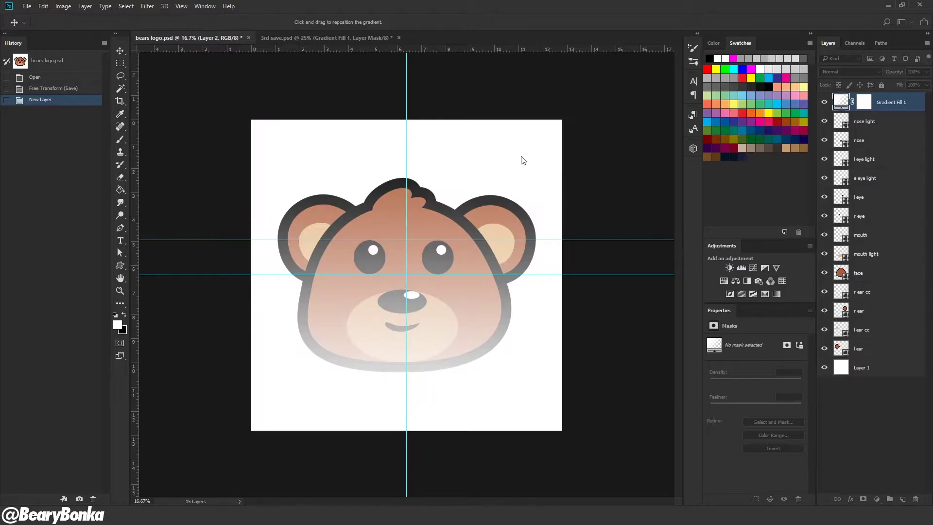
pyautogui.click(501, 141)
pyautogui.click(824, 102)
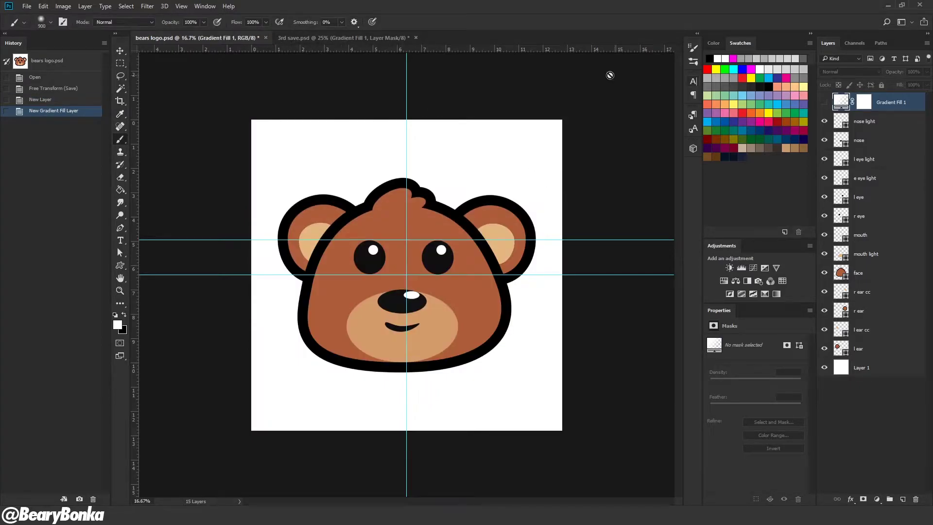
# Compare the 3rd save.psd artwork with its Gradient Fill 1 layer hidden and shown.
pyautogui.click(349, 38)
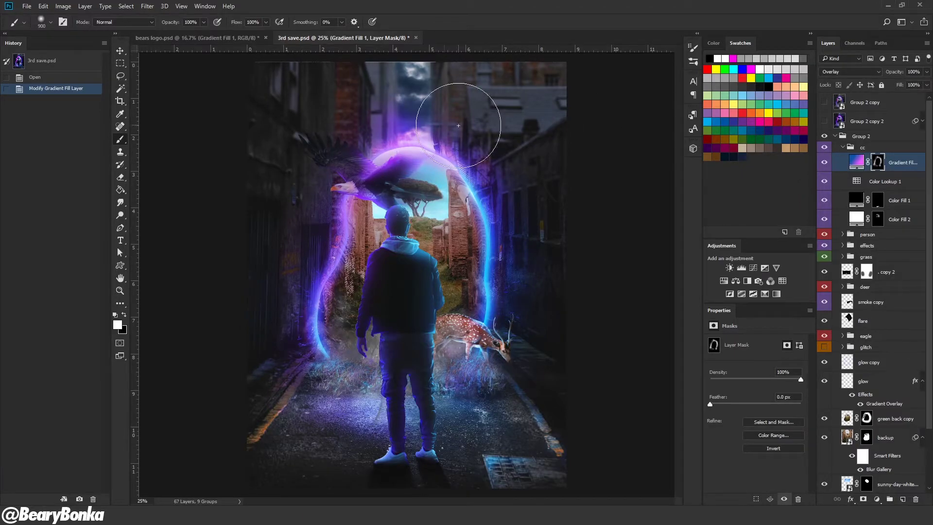
pyautogui.click(820, 162)
pyautogui.click(821, 162)
# Return to bears logo.psd and add a new empty layer above the hidden gradient fill layer.
pyautogui.click(215, 39)
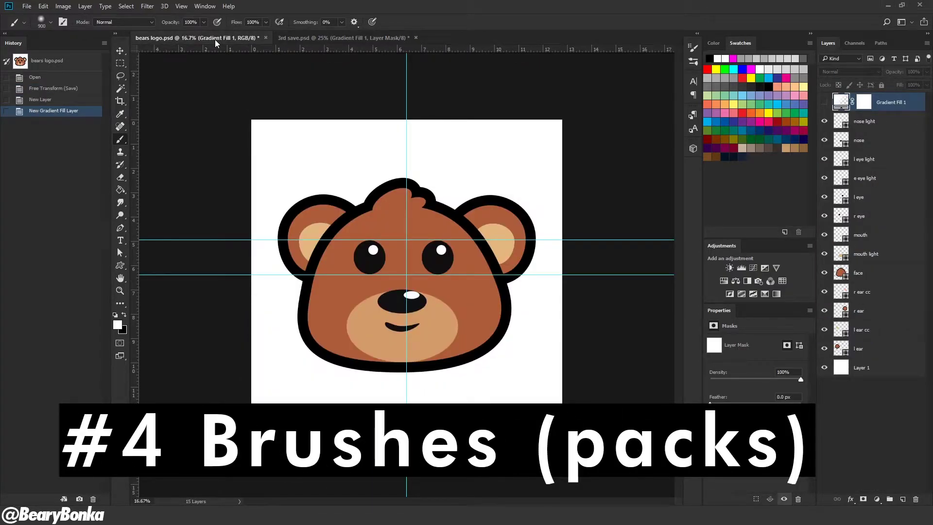
pyautogui.click(902, 499)
pyautogui.moveTo(340, 219)
pyautogui.mouseDown()
pyautogui.moveTo(323, 109)
pyautogui.moveTo(475, 214)
pyautogui.mouseUp()
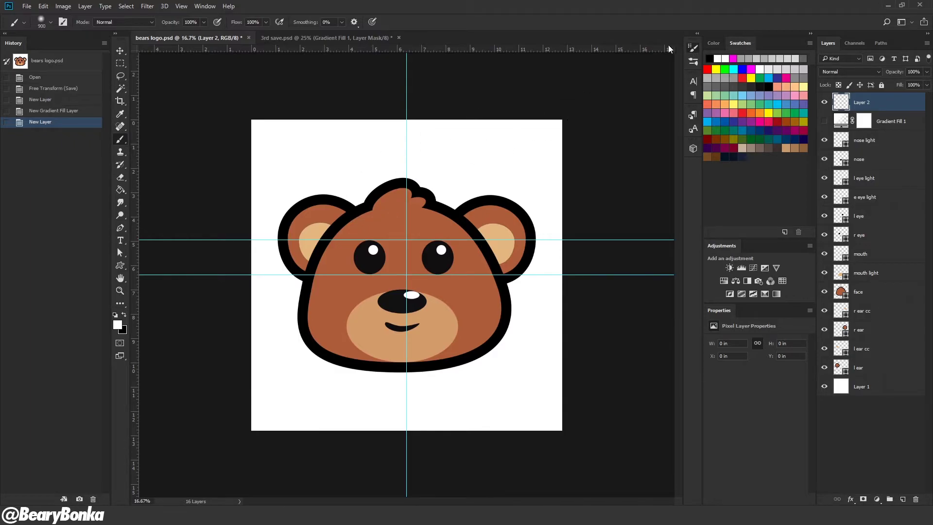
# Browse the installed brush sets and choose the flattened elliptical brush at 900 px with 0% hardness.
pyautogui.click(693, 47)
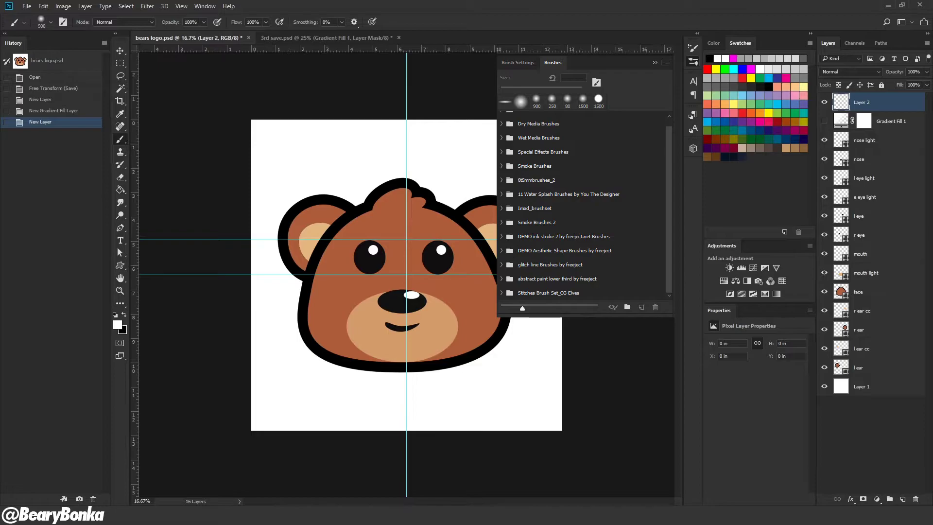
pyautogui.click(693, 62)
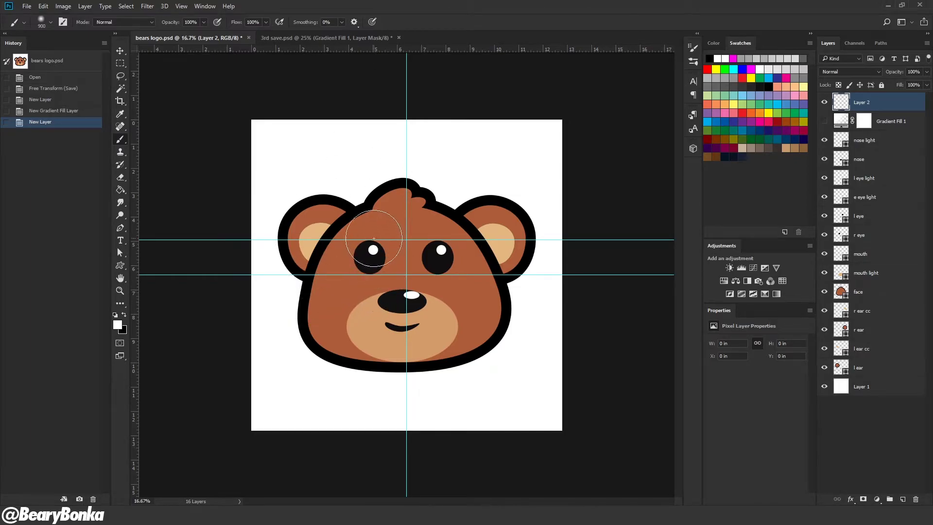
pyautogui.click(51, 22)
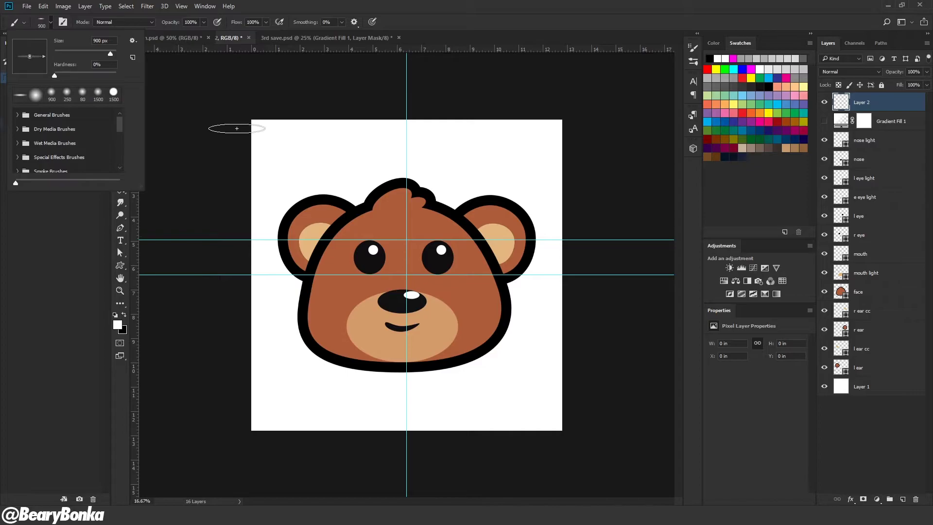
pyautogui.click(306, 159)
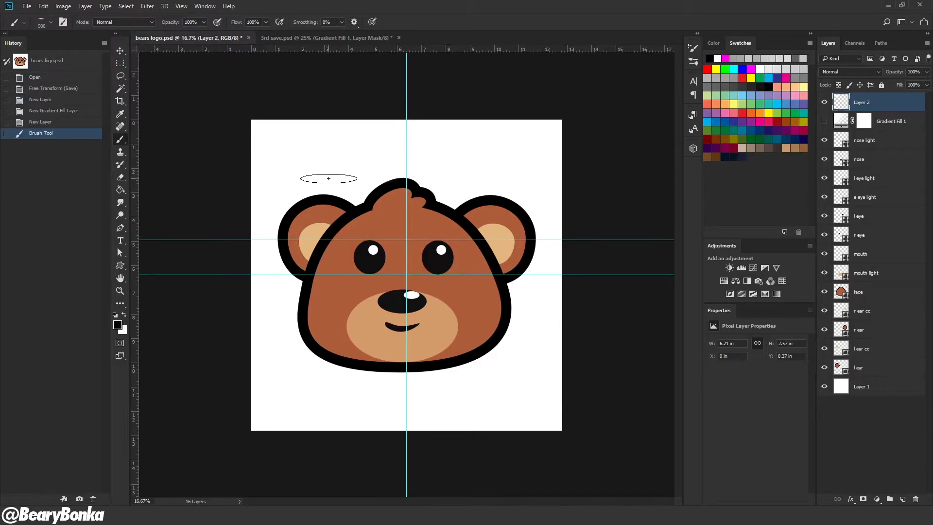
# Try black test strokes above and beside the bear's head on the new layer, undoing each one.
pyautogui.press('x')
pyautogui.moveTo(281, 146)
pyautogui.mouseDown()
pyautogui.moveTo(415, 152)
pyautogui.moveTo(325, 154)
pyautogui.mouseUp()
pyautogui.hotkey('ctrl', 'z')
pyautogui.hotkey('ctrl', 'z')
pyautogui.moveTo(316, 155)
pyautogui.mouseDown()
pyautogui.moveTo(442, 153)
pyautogui.moveTo(302, 158)
pyautogui.moveTo(438, 154)
pyautogui.mouseUp()
pyautogui.hotkey('ctrl', 'z')
pyautogui.hotkey('ctrl', 'z')
pyautogui.moveTo(474, 185); pyautogui.dragTo(534, 214)
pyautogui.hotkey('ctrl', 'z')
# Review the layer stack of 3rd save.psd and collapse both Group 2 and Group 1.
pyautogui.click(306, 38)
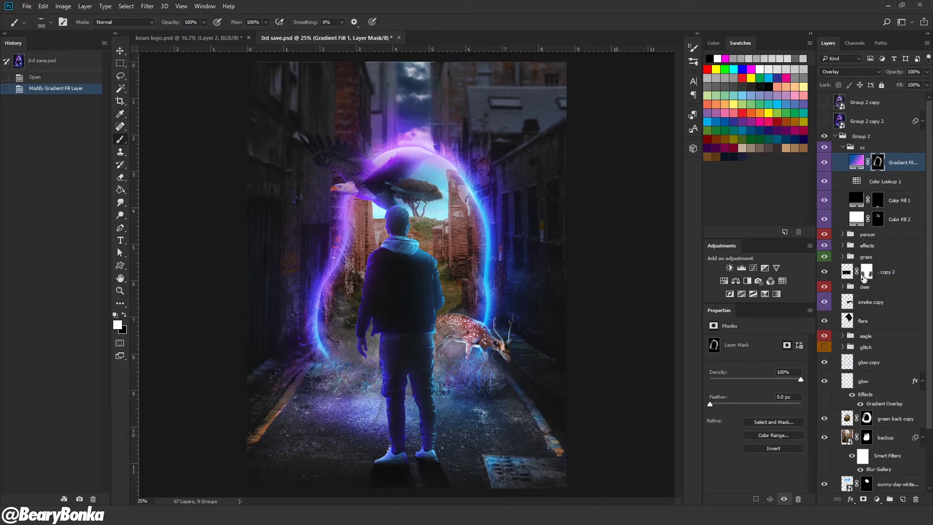
pyautogui.scroll(-5, 862, 279)
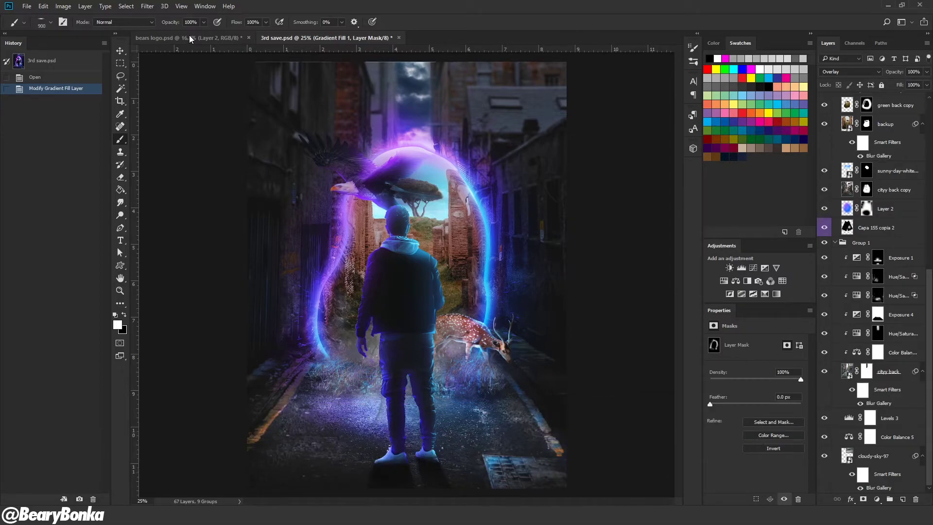
pyautogui.scroll(8, 867, 235)
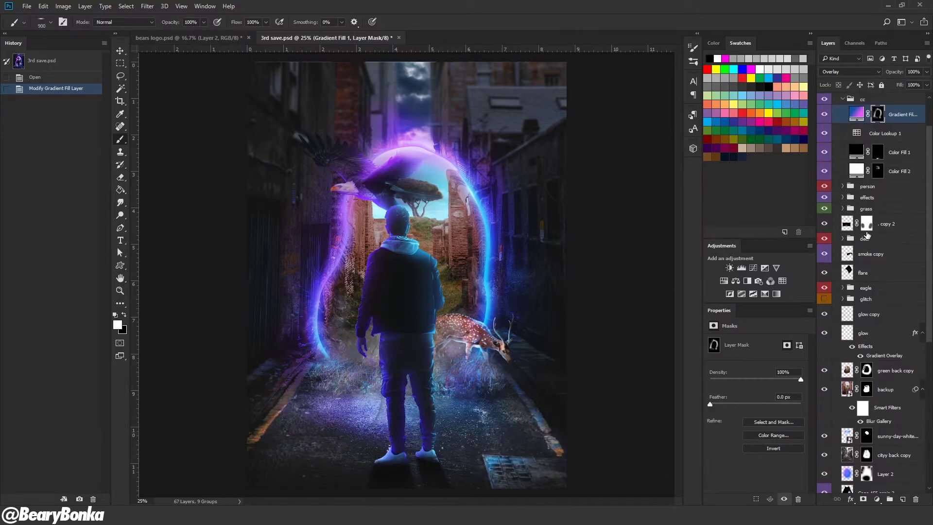
pyautogui.click(835, 137)
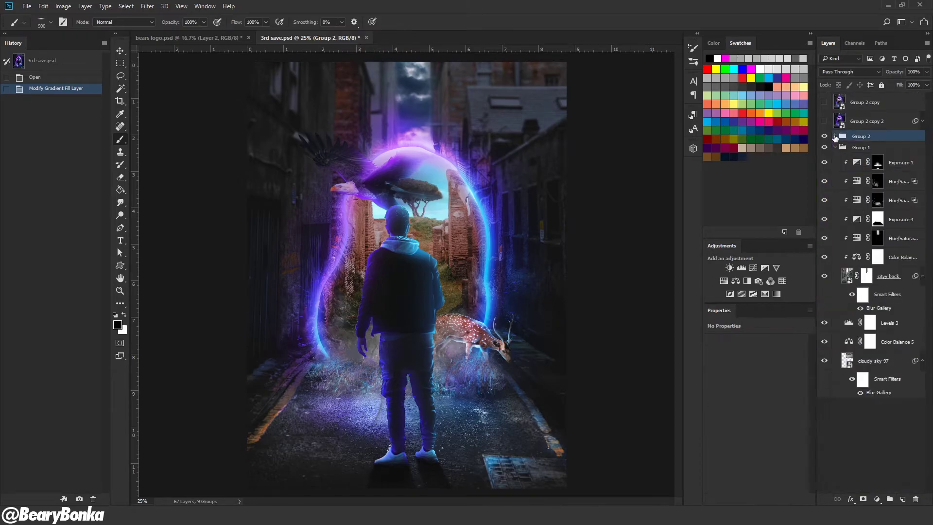
pyautogui.click(836, 147)
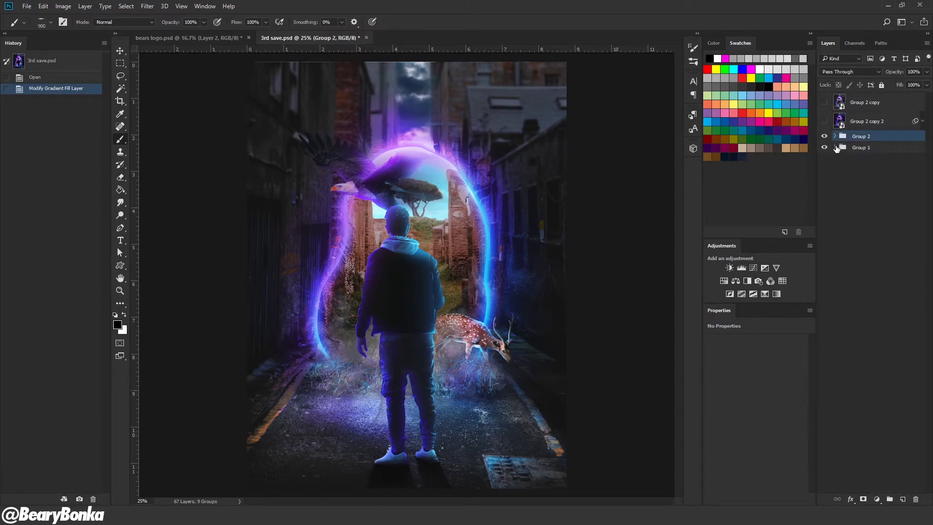
# Compare the artwork with the Group 2 copy and Group 2 copy 2 layers alternately shown and hidden.
pyautogui.click(826, 120)
pyautogui.click(824, 121)
pyautogui.click(825, 121)
pyautogui.click(824, 102)
pyautogui.click(824, 121)
pyautogui.click(824, 102)
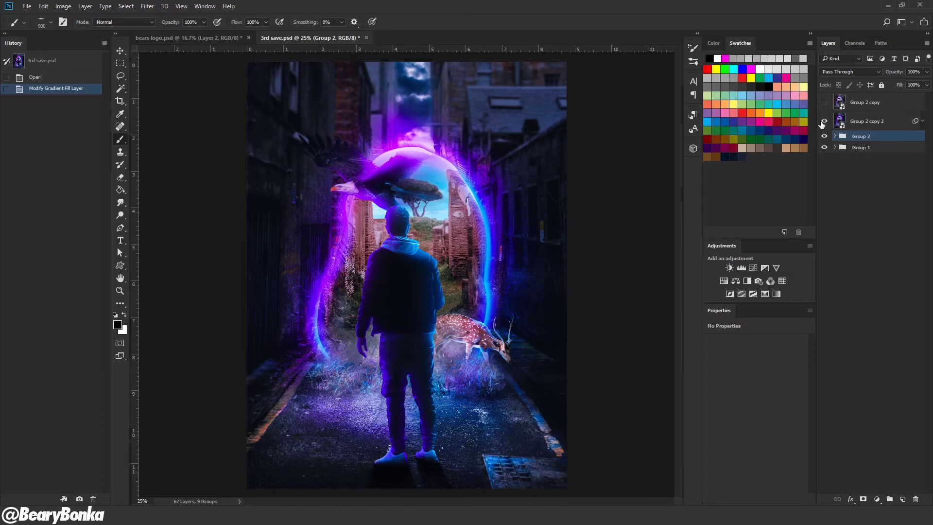
pyautogui.click(824, 121)
# Activate the Move tool, make the Group 2 copy 2 layer visible, and select it directly above Group 2.
pyautogui.press('v')
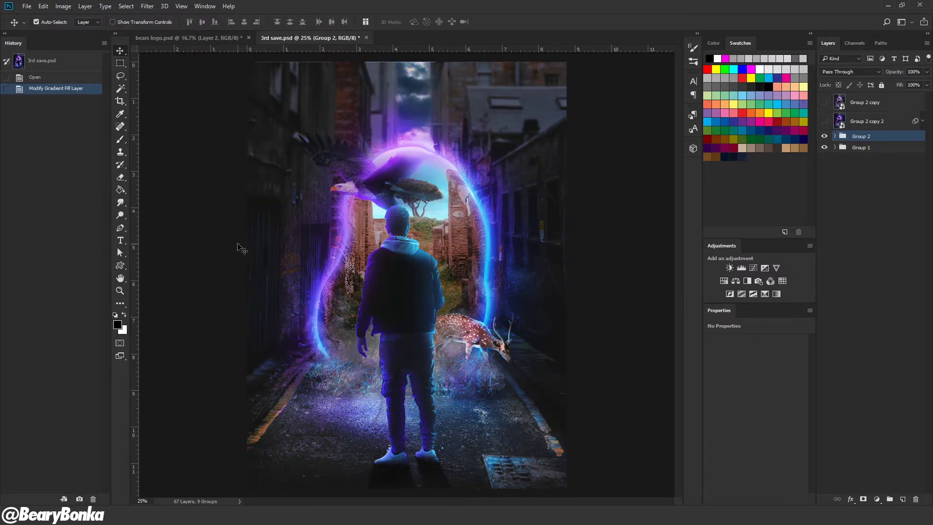
pyautogui.click(825, 121)
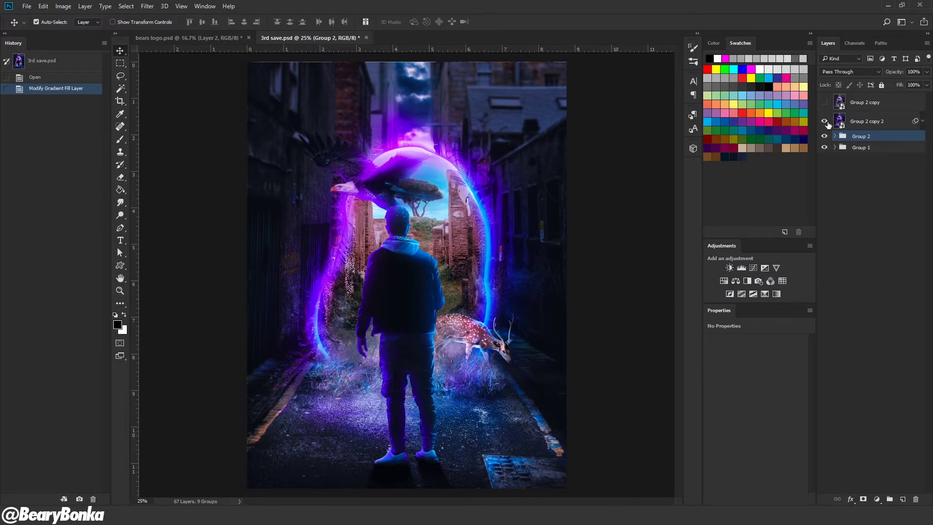
pyautogui.click(826, 123)
pyautogui.click(826, 123)
pyautogui.moveTo(897, 124); pyautogui.dragTo(899, 128)
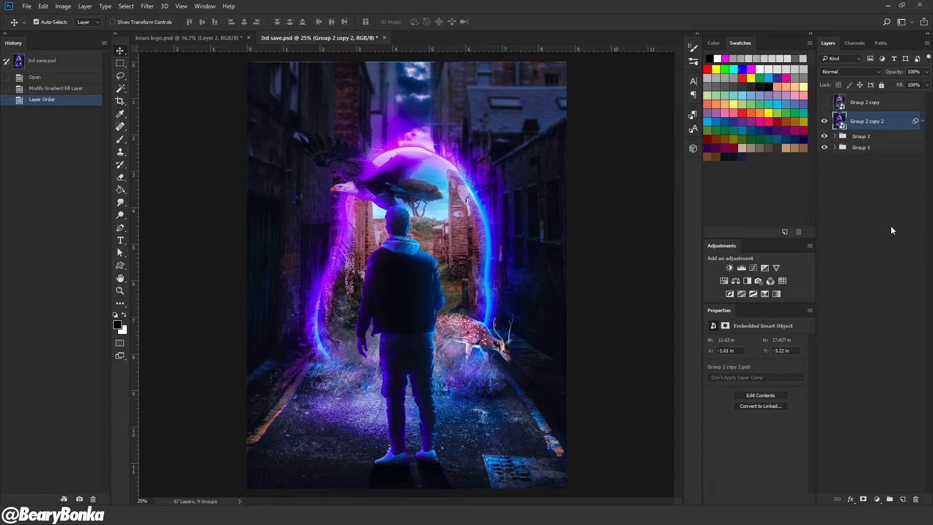
# Expand the smart filters of Group 2 copy 2 and compare the artwork with them disabled and enabled.
pyautogui.click(922, 121)
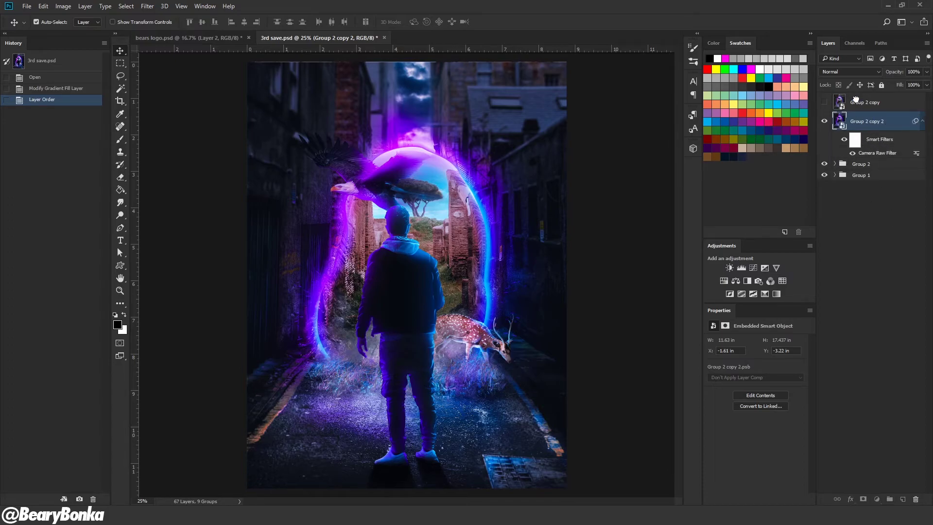
pyautogui.click(843, 140)
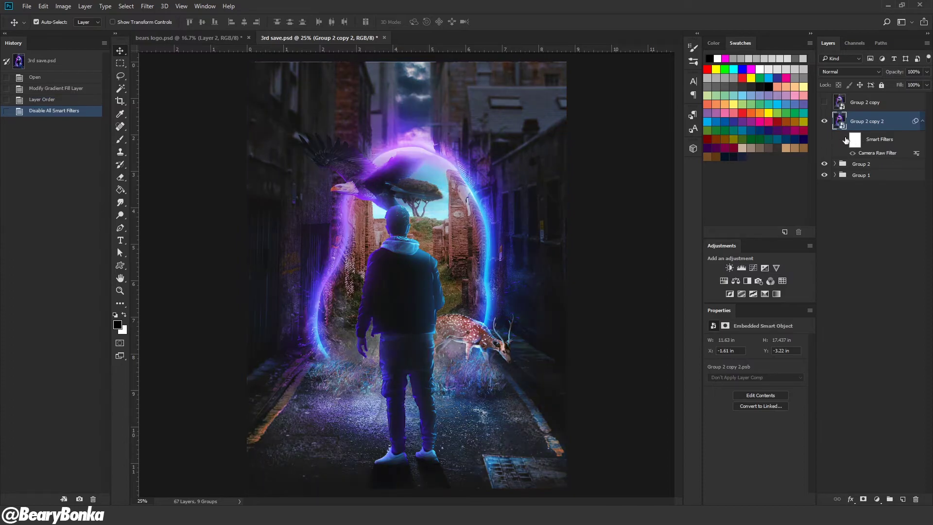
pyautogui.click(845, 140)
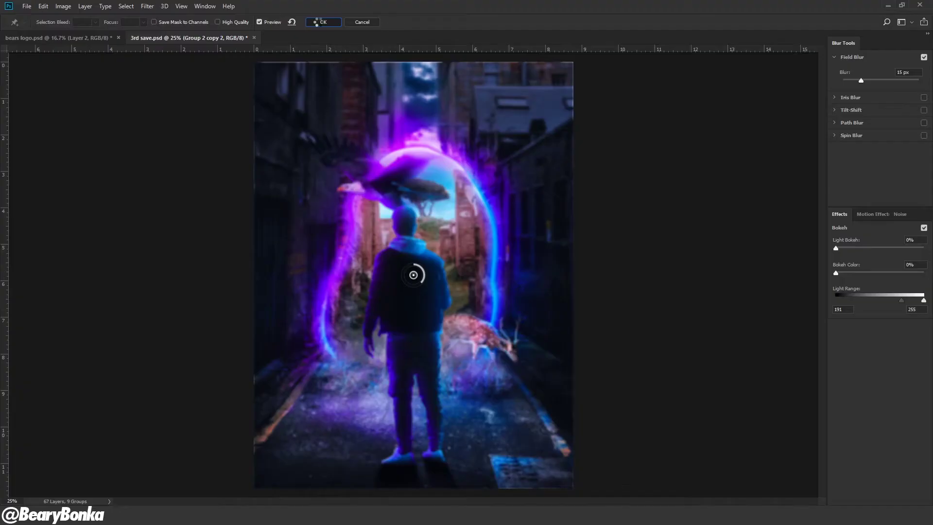
# Apply a 15 px Field Blur to Group 2 copy 2, compare all its smart filters off and on, and hide its Camera Raw Filter.
pyautogui.click(407, 164)
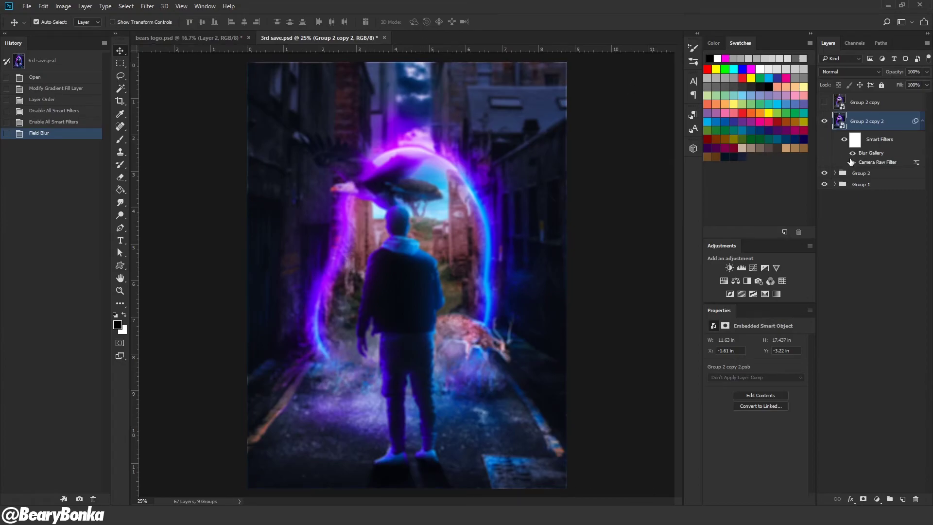
pyautogui.click(844, 139)
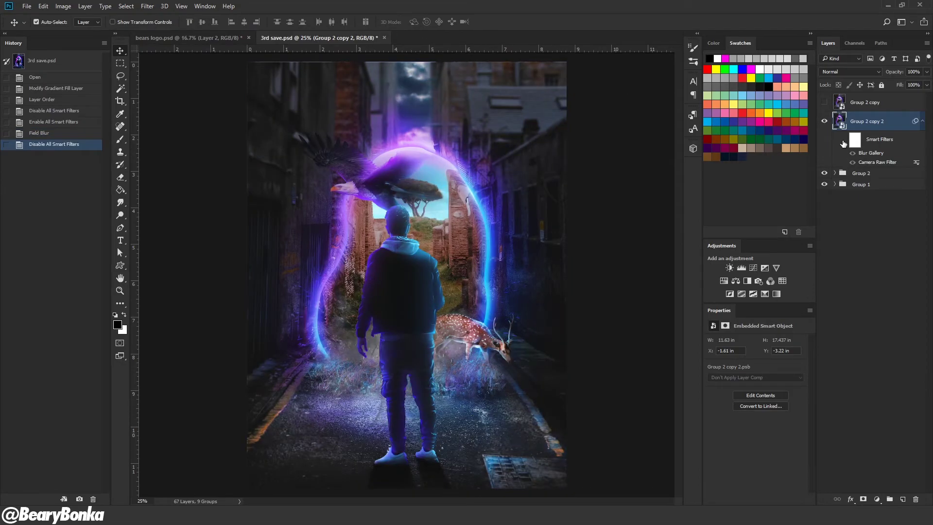
pyautogui.click(844, 140)
pyautogui.click(853, 163)
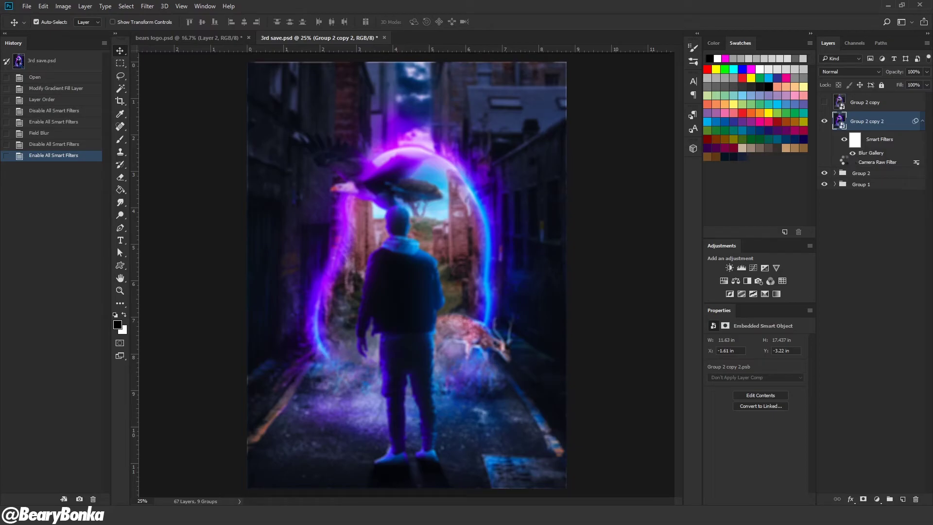